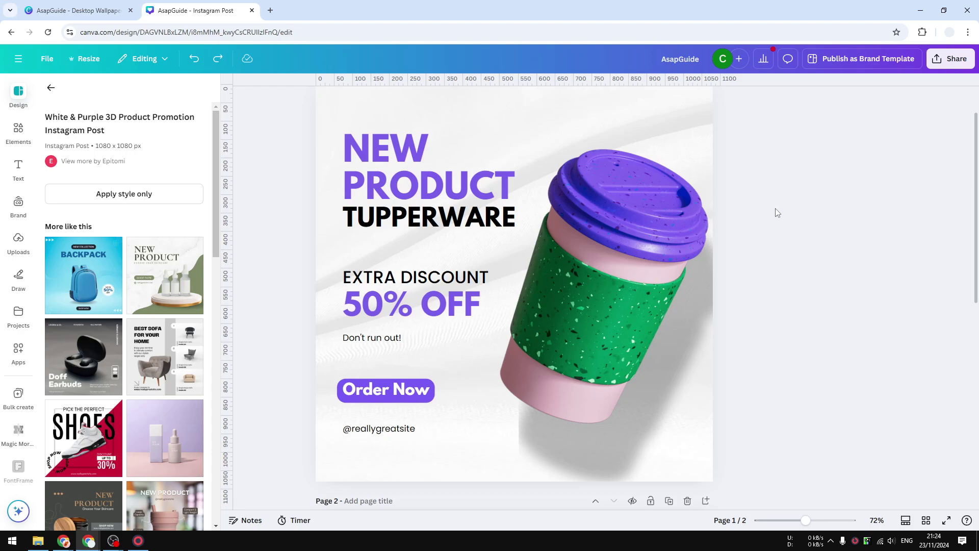
- Try the Backdrop, Outline, Curved and Page lift shadow styles on the cup image on page 2
{"action": "scroll", "coordinate": [777, 212], "scroll_direction": "down", "scroll_amount": 8}
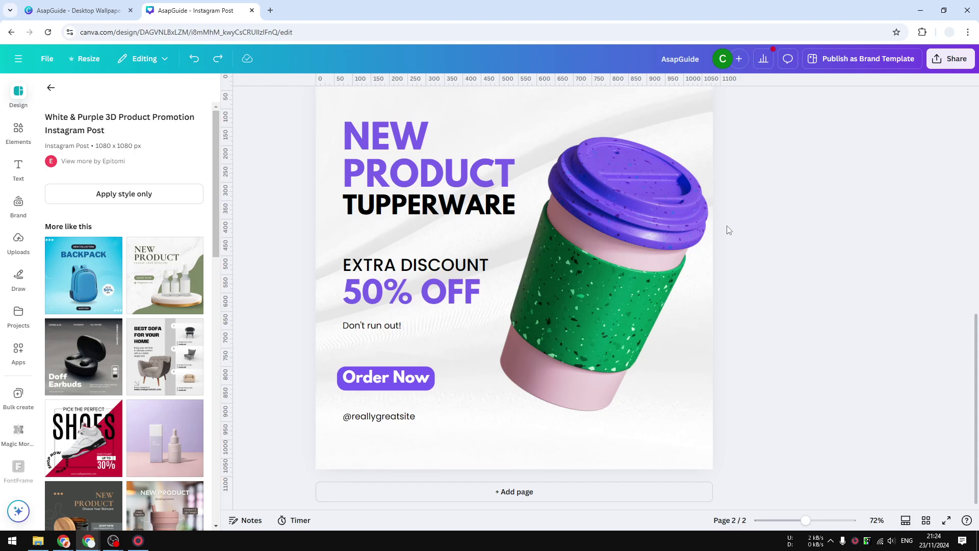
{"action": "left_click", "coordinate": [570, 259]}
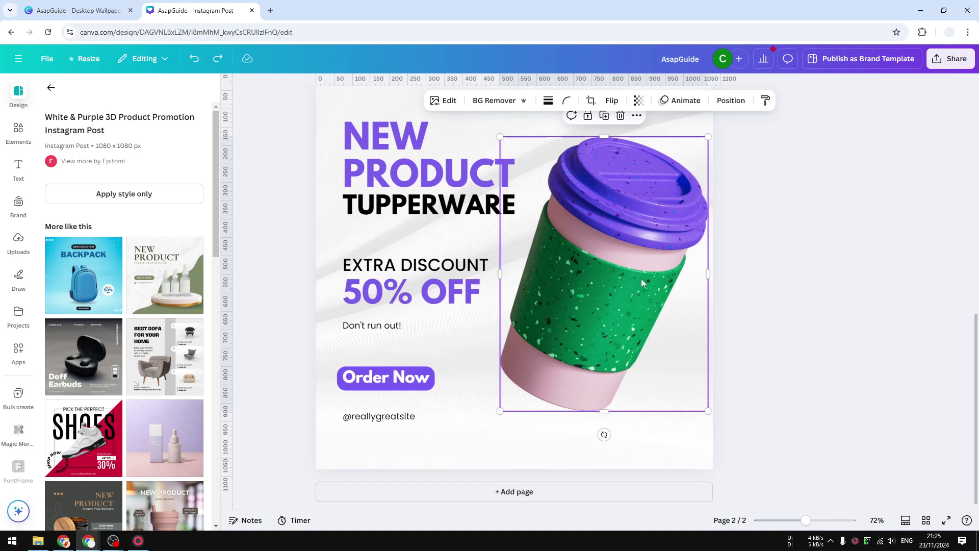
{"action": "left_click", "coordinate": [438, 104]}
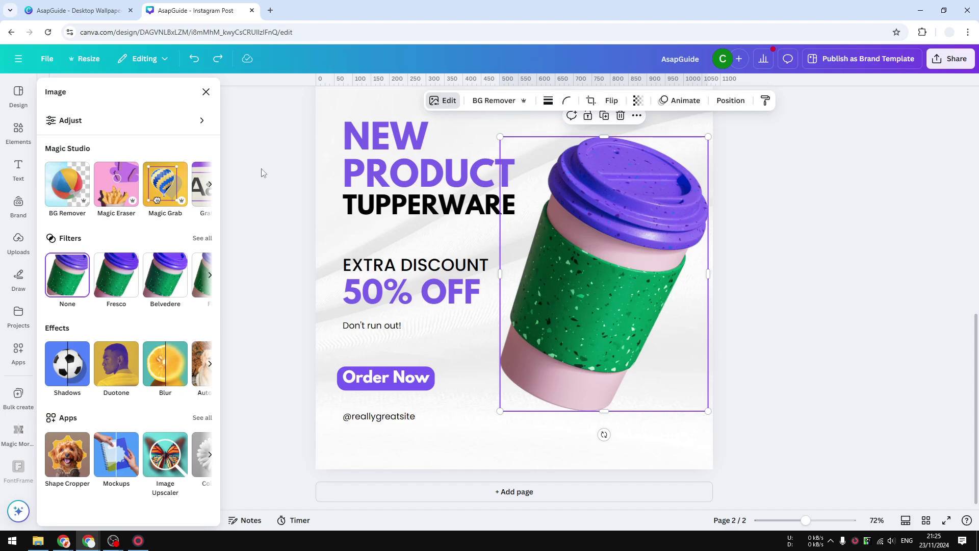
{"action": "left_click", "coordinate": [63, 365]}
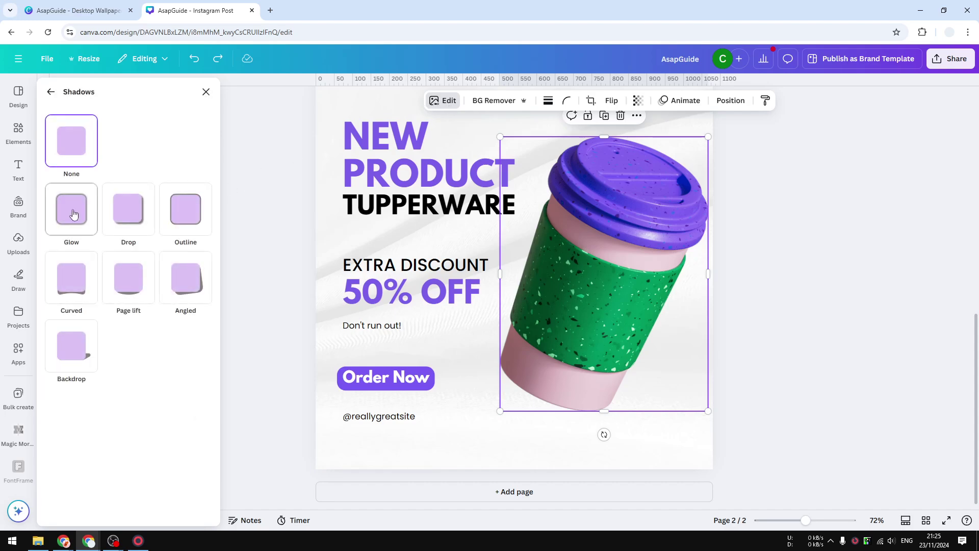
{"action": "left_click", "coordinate": [72, 356]}
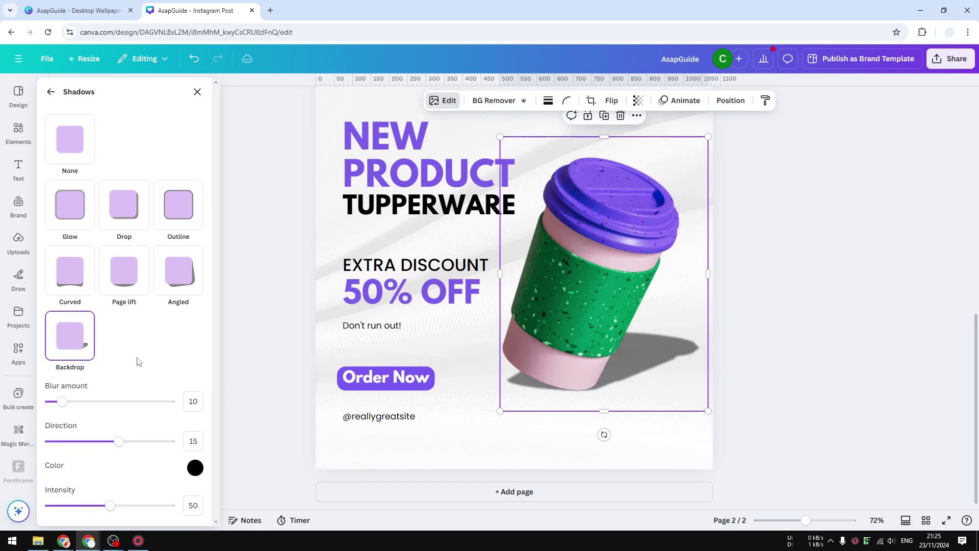
{"action": "left_click", "coordinate": [179, 221]}
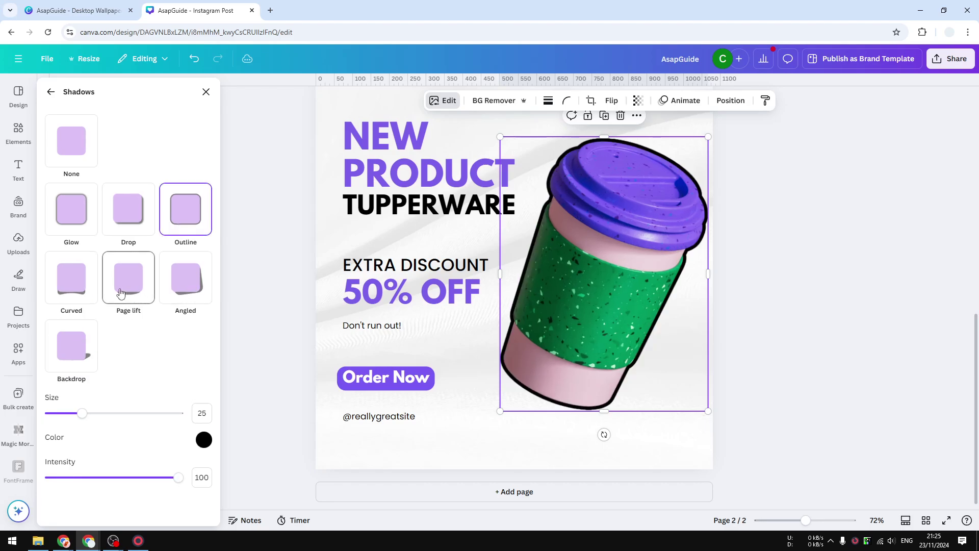
{"action": "left_click", "coordinate": [82, 286]}
{"action": "left_click", "coordinate": [124, 269]}
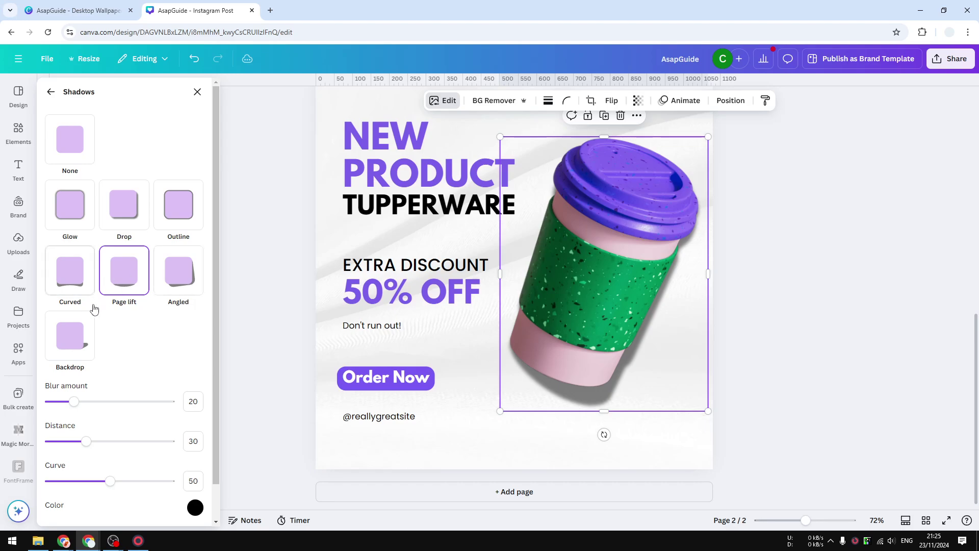
- Apply a Backdrop shadow to the cup with blur 39, direction 16 and intensity 44, keeping the colour black
{"action": "left_click", "coordinate": [84, 347]}
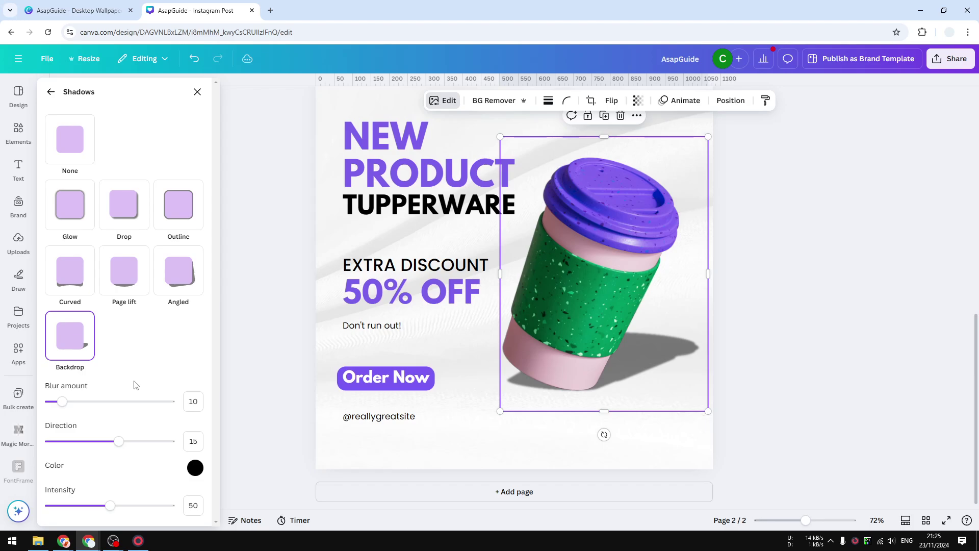
{"action": "left_click_drag", "start_coordinate": [62, 401], "coordinate": [92, 396]}
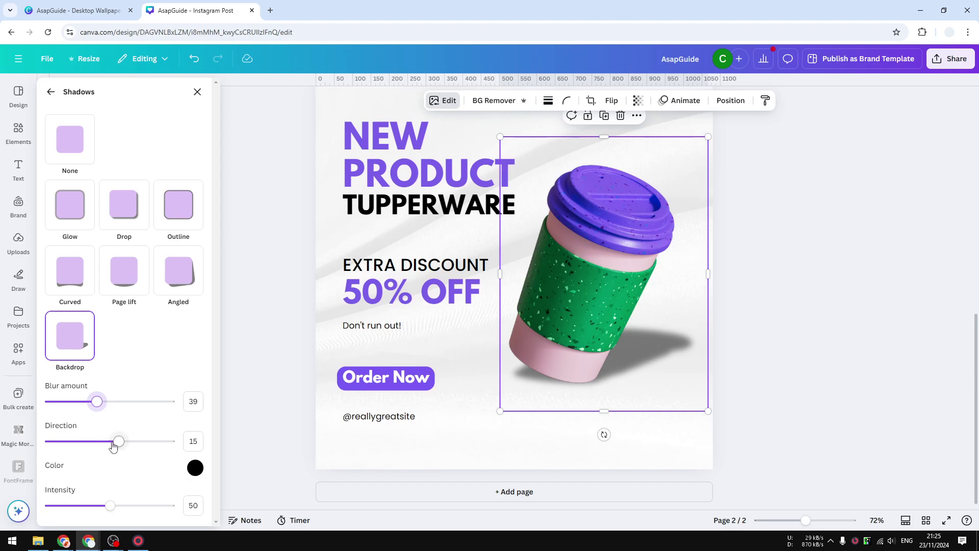
{"action": "mouse_move", "coordinate": [118, 442]}
{"action": "left_mouse_down"}
{"action": "mouse_move", "coordinate": [95, 443]}
{"action": "mouse_move", "coordinate": [119, 444]}
{"action": "left_mouse_up"}
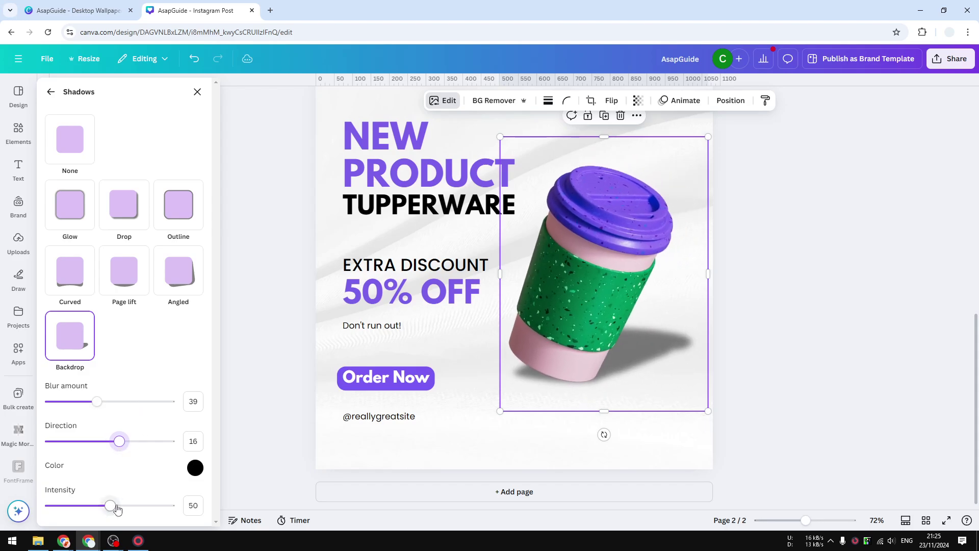
{"action": "mouse_move", "coordinate": [110, 505]}
{"action": "left_mouse_down"}
{"action": "mouse_move", "coordinate": [170, 505]}
{"action": "mouse_move", "coordinate": [90, 506]}
{"action": "mouse_move", "coordinate": [103, 505]}
{"action": "left_mouse_up"}
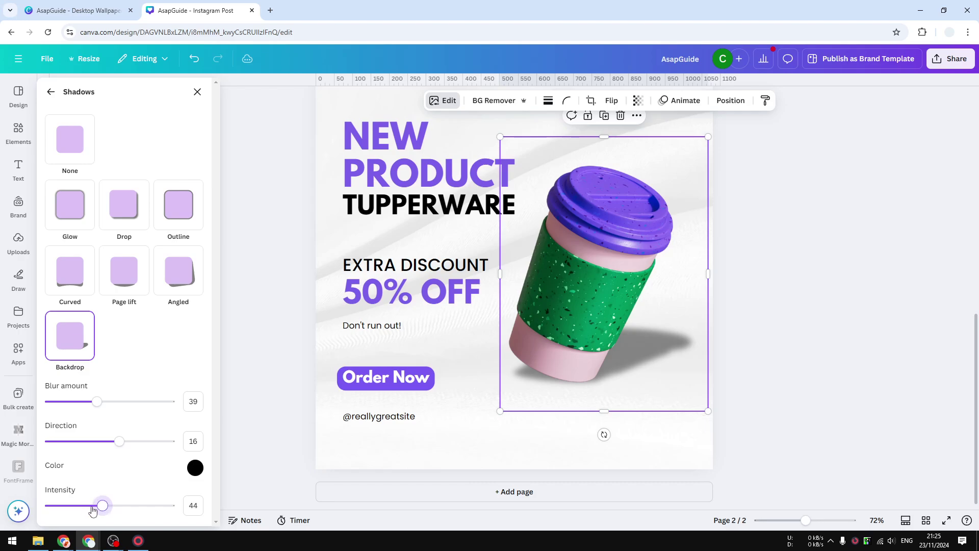
{"action": "left_click", "coordinate": [195, 468]}
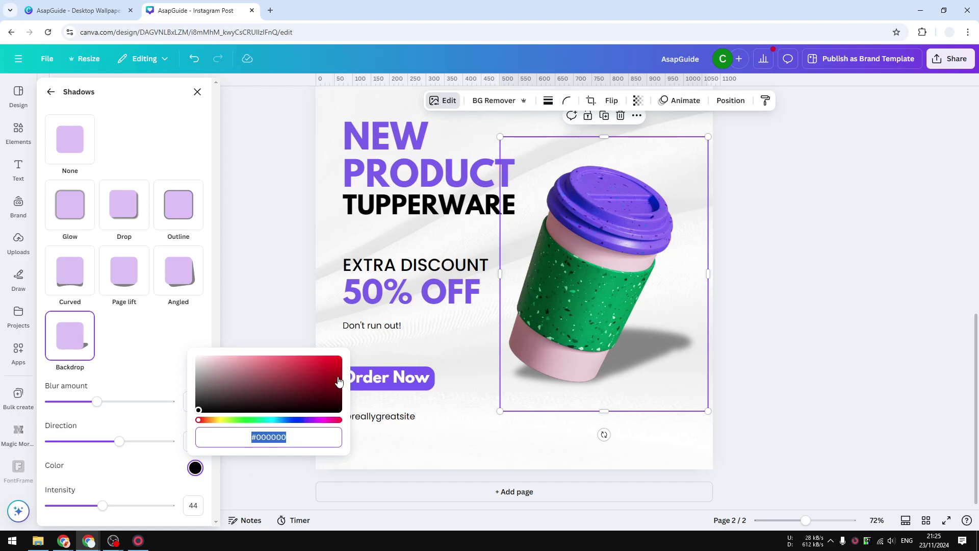
{"action": "left_click", "coordinate": [145, 375]}
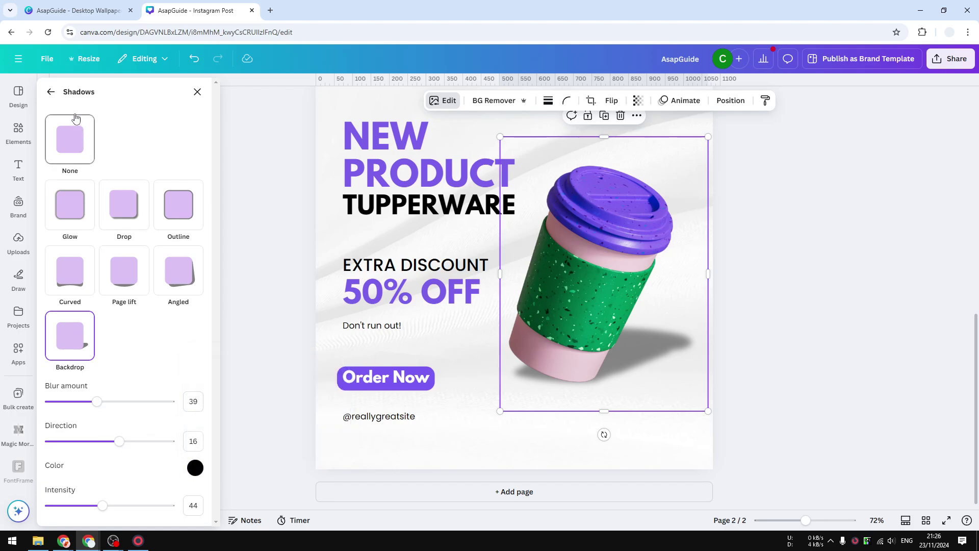
{"action": "left_click", "coordinate": [54, 90]}
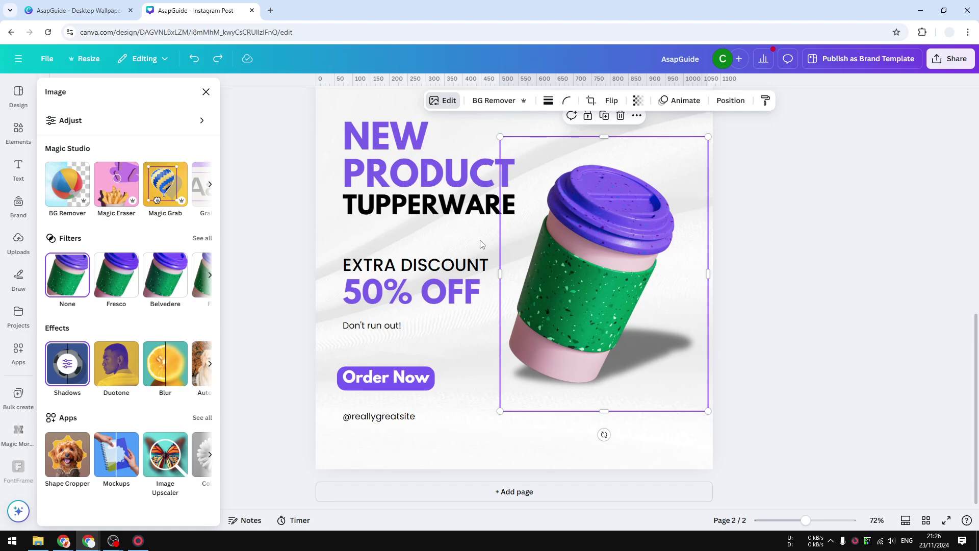
- Undo all shadow effects on the cup image and close its image editing options
{"action": "left_click", "coordinate": [193, 59]}
{"action": "left_click", "coordinate": [193, 60]}
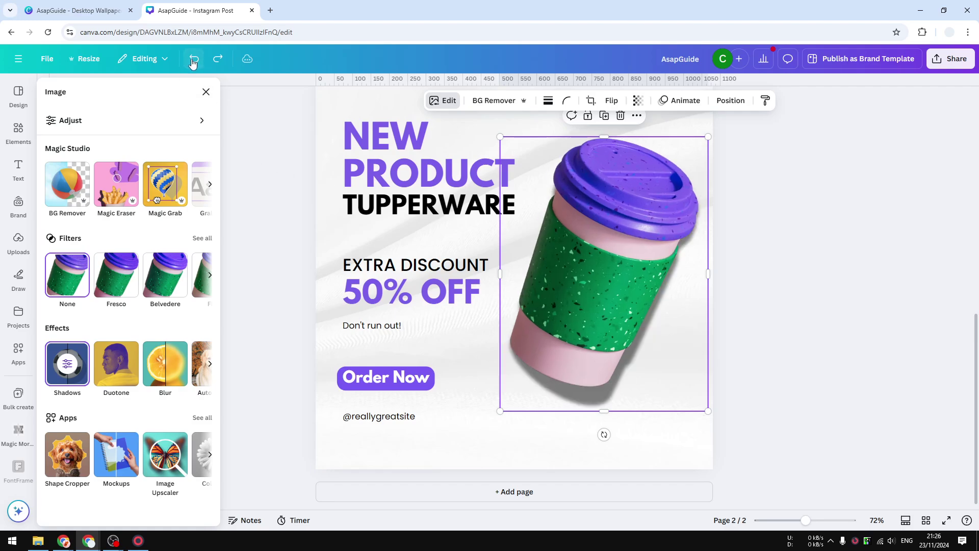
{"action": "left_click", "coordinate": [192, 61]}
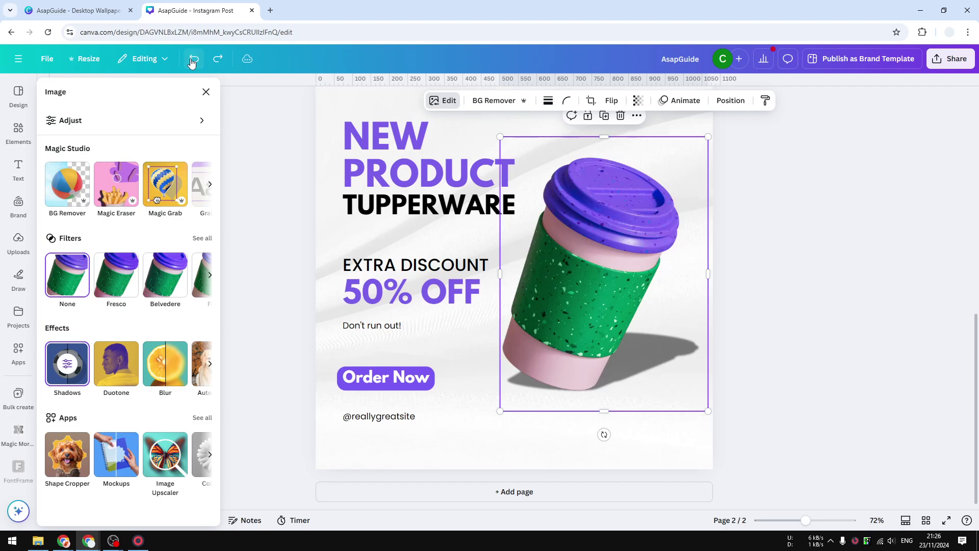
{"action": "left_click", "coordinate": [190, 60]}
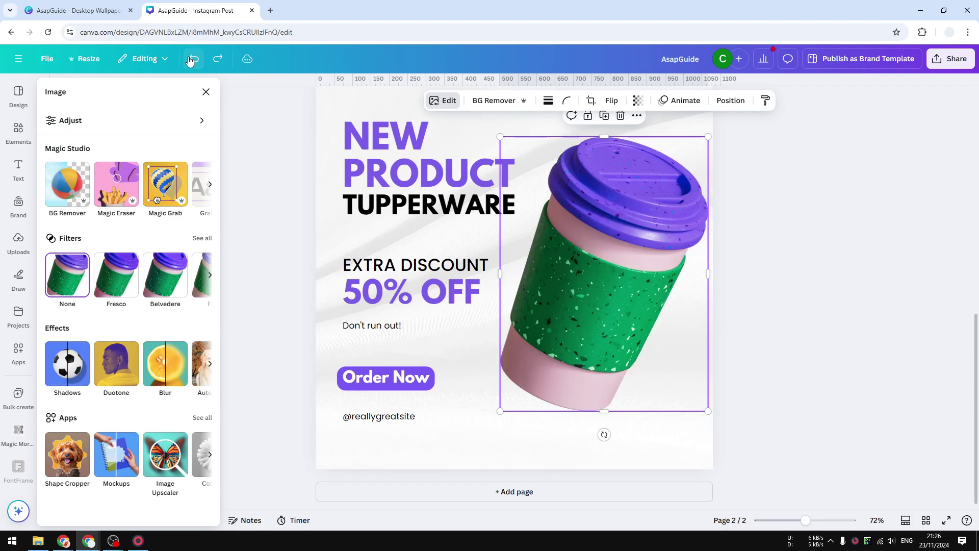
{"action": "left_click", "coordinate": [811, 334]}
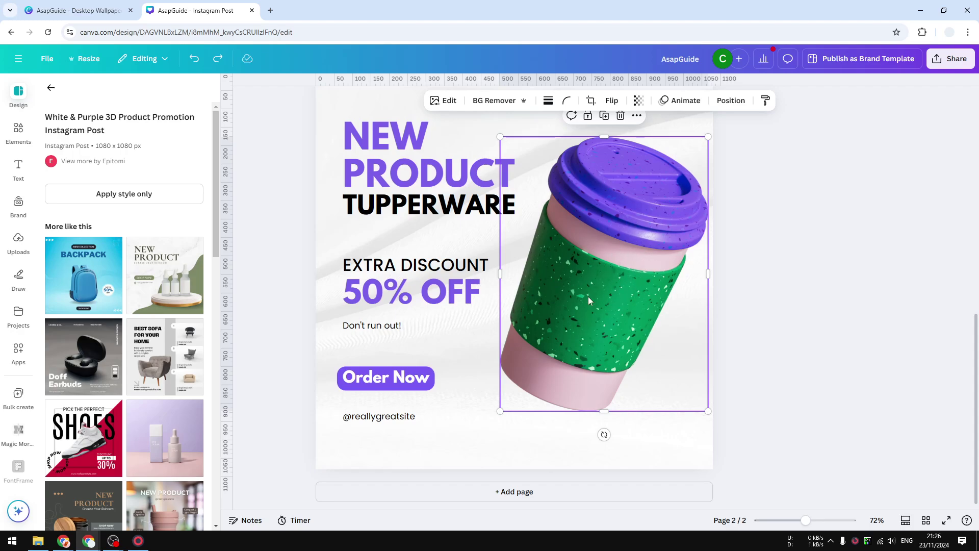
- Duplicate the cup image on page 2 and move the copy down so it is offset below the original
{"action": "right_click", "coordinate": [626, 238]}
{"action": "left_click", "coordinate": [679, 265]}
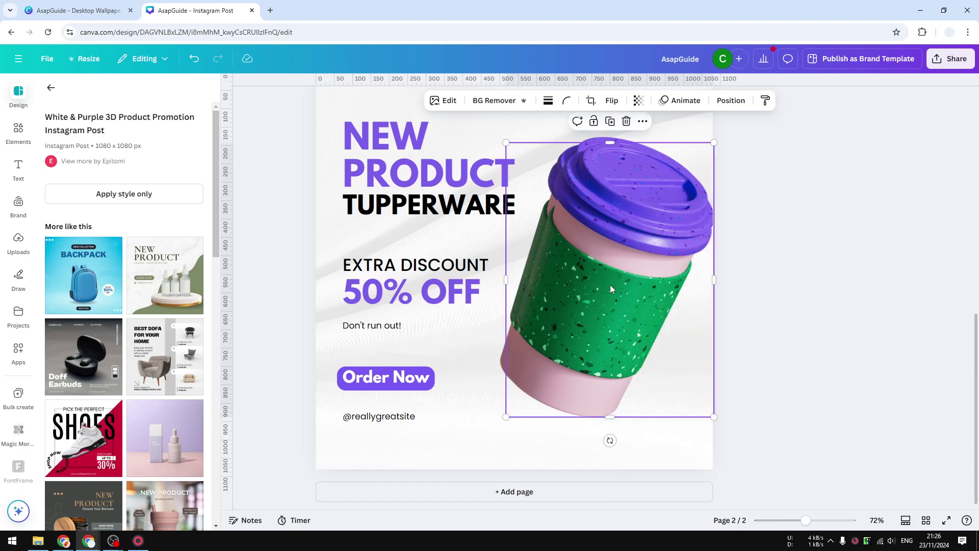
{"action": "left_click_drag", "start_coordinate": [610, 289], "coordinate": [609, 350]}
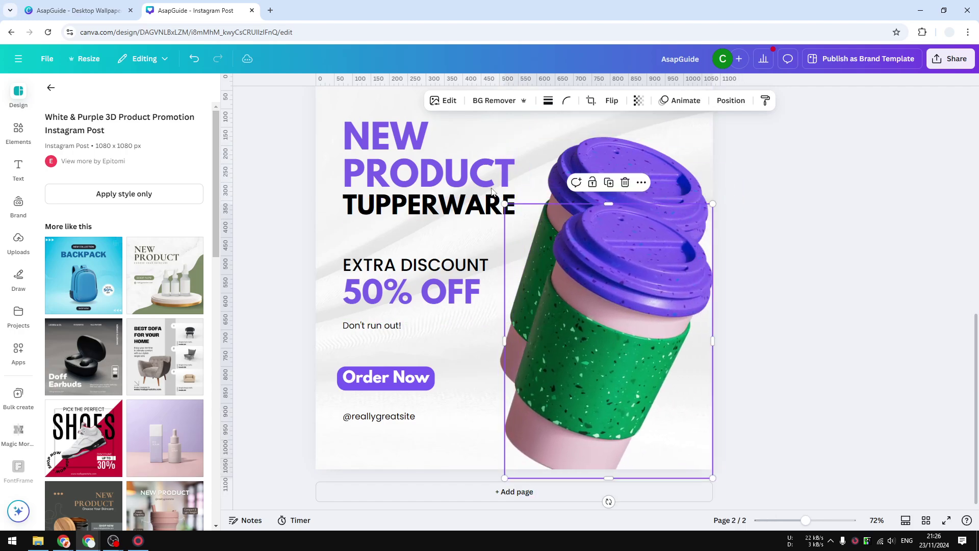
- Apply a custom Duotone effect to the duplicated cup with both highlights and shadows set to black
{"action": "left_click", "coordinate": [443, 102]}
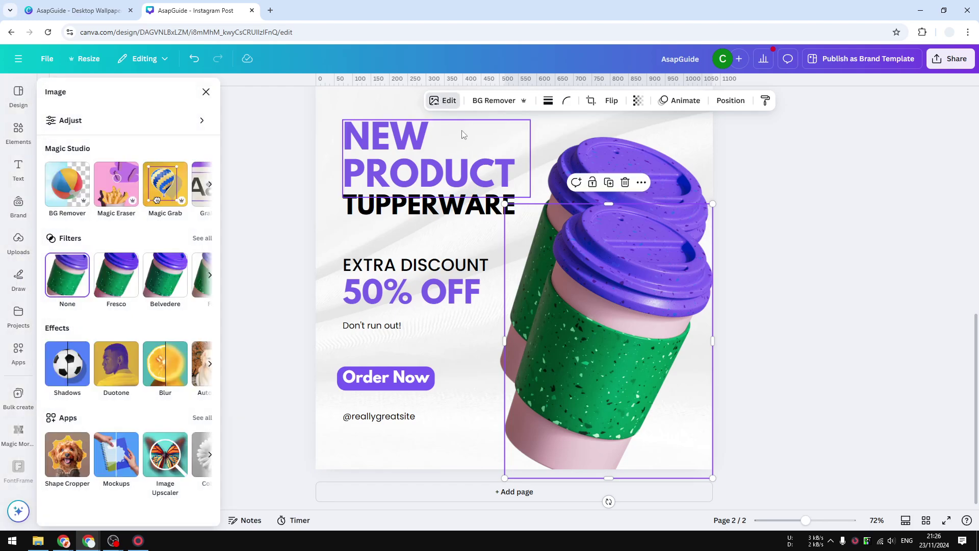
{"action": "left_click", "coordinate": [114, 358]}
{"action": "left_click", "coordinate": [77, 211]}
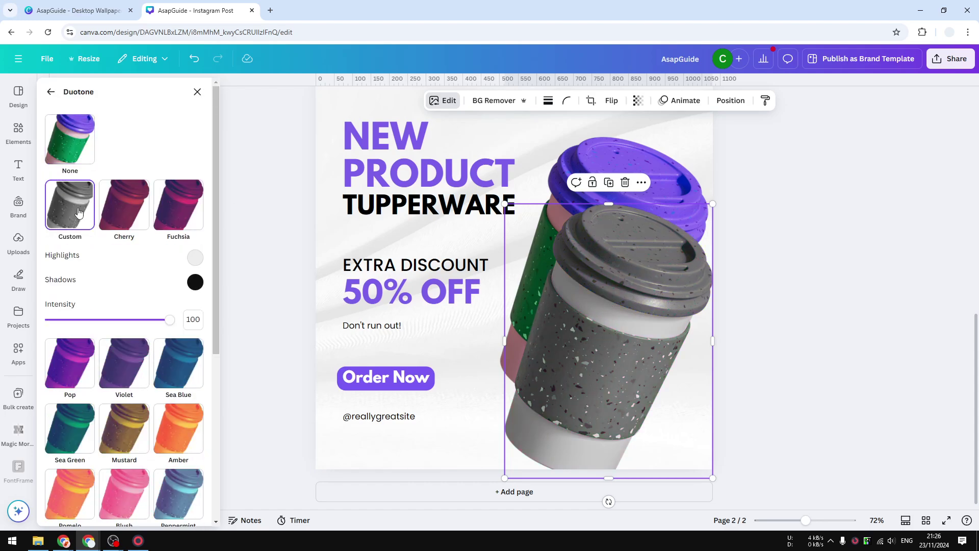
{"action": "left_click", "coordinate": [195, 258]}
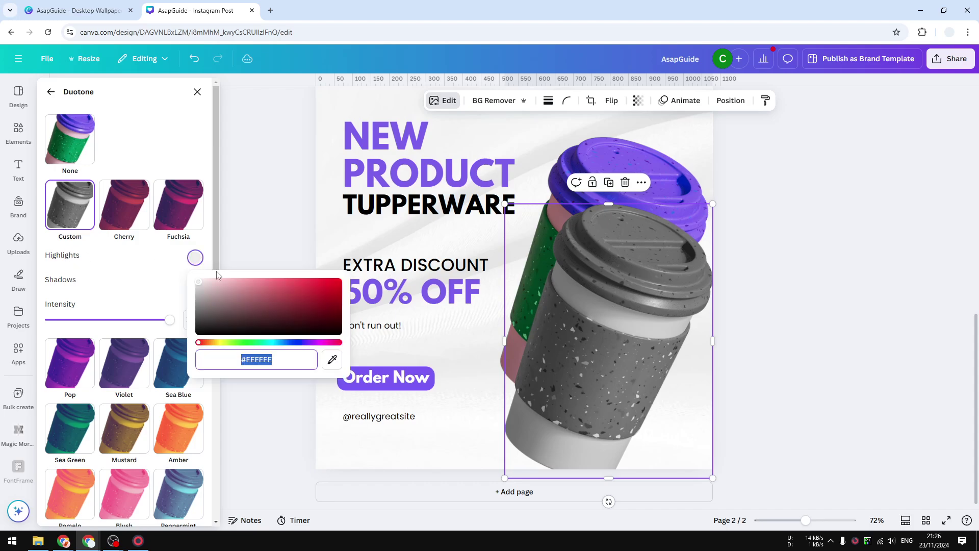
{"action": "left_click", "coordinate": [206, 321]}
{"action": "left_click_drag", "start_coordinate": [206, 322], "coordinate": [147, 325]}
{"action": "left_click", "coordinate": [107, 285]}
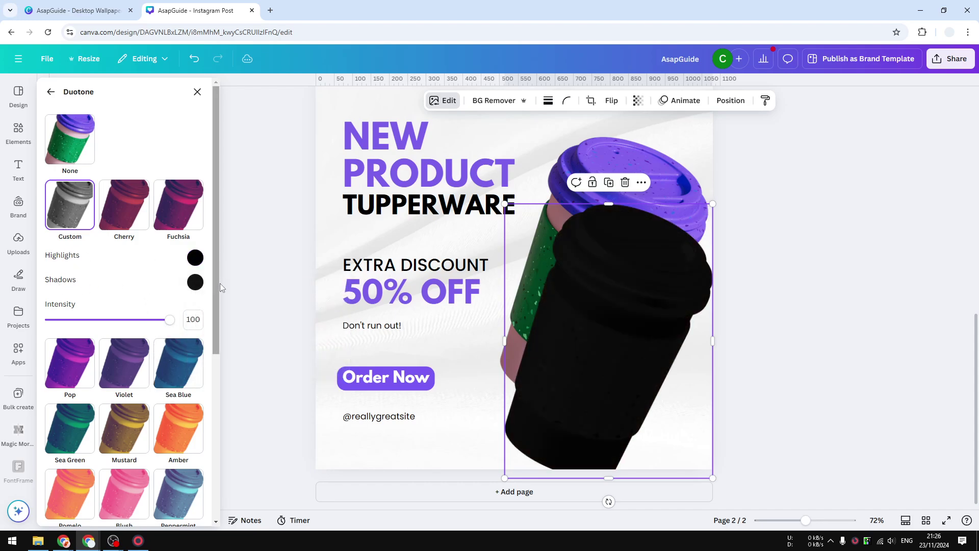
{"action": "left_click", "coordinate": [200, 285]}
{"action": "left_click_drag", "start_coordinate": [229, 332], "coordinate": [168, 365]}
{"action": "left_click", "coordinate": [139, 298]}
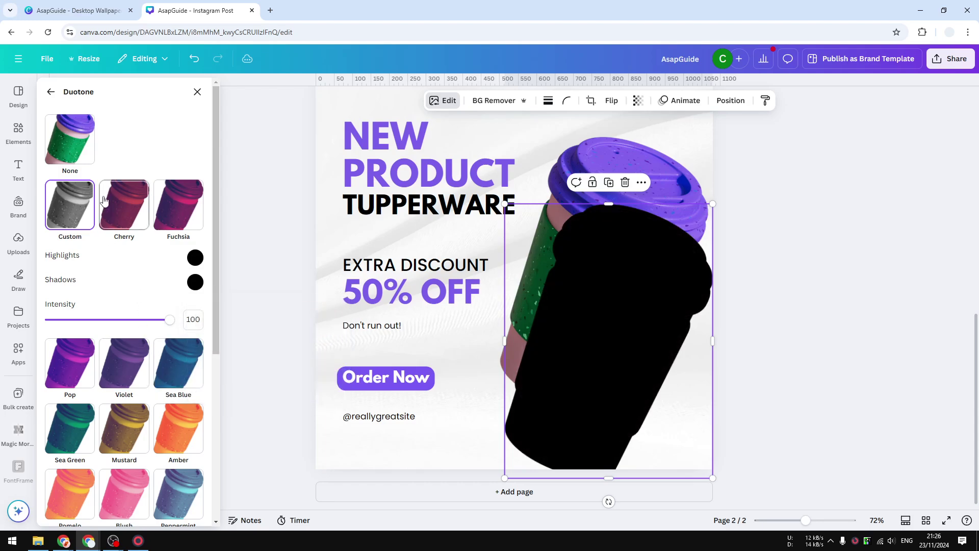
{"action": "left_click", "coordinate": [51, 92]}
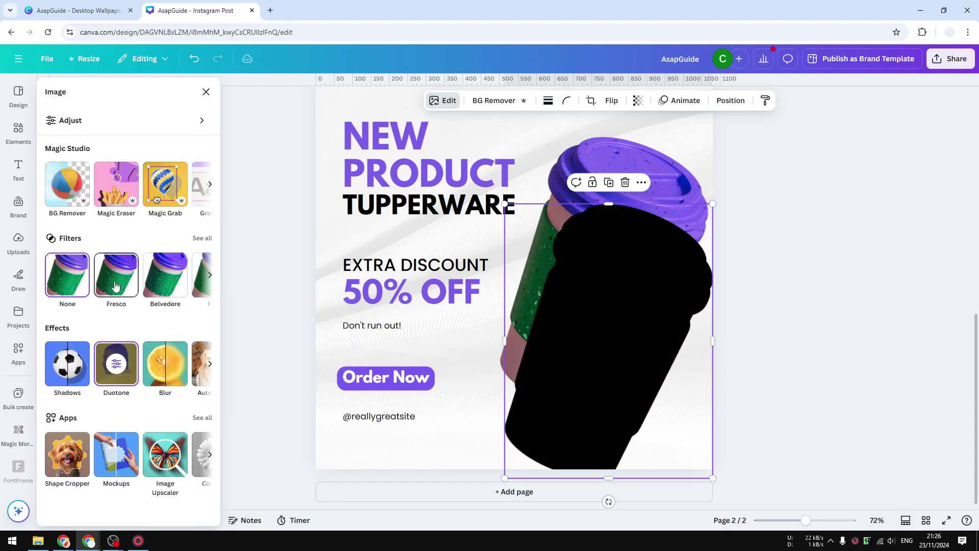
- Blur the whole black cup copy at intensity 75 and set its transparency to 39
{"action": "left_click", "coordinate": [159, 366]}
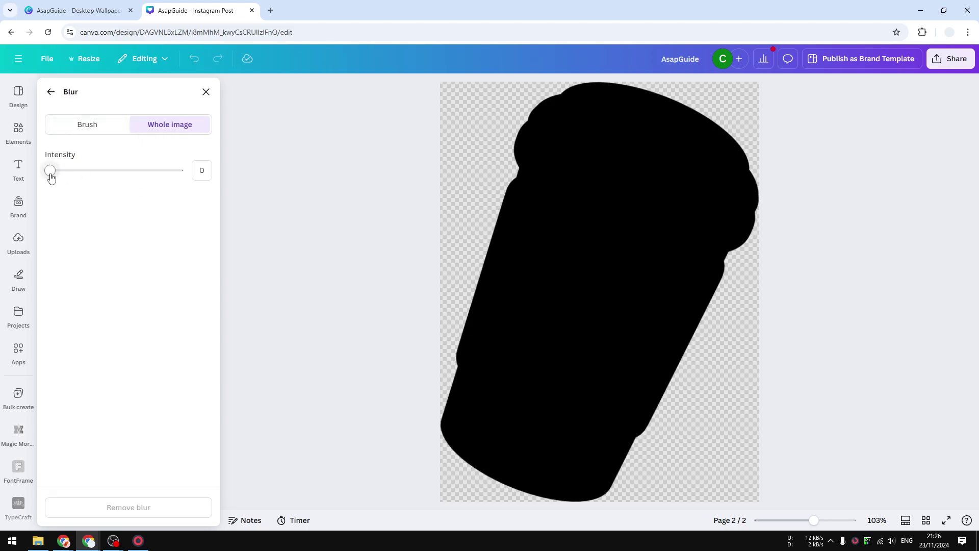
{"action": "left_click_drag", "start_coordinate": [50, 176], "coordinate": [148, 179]}
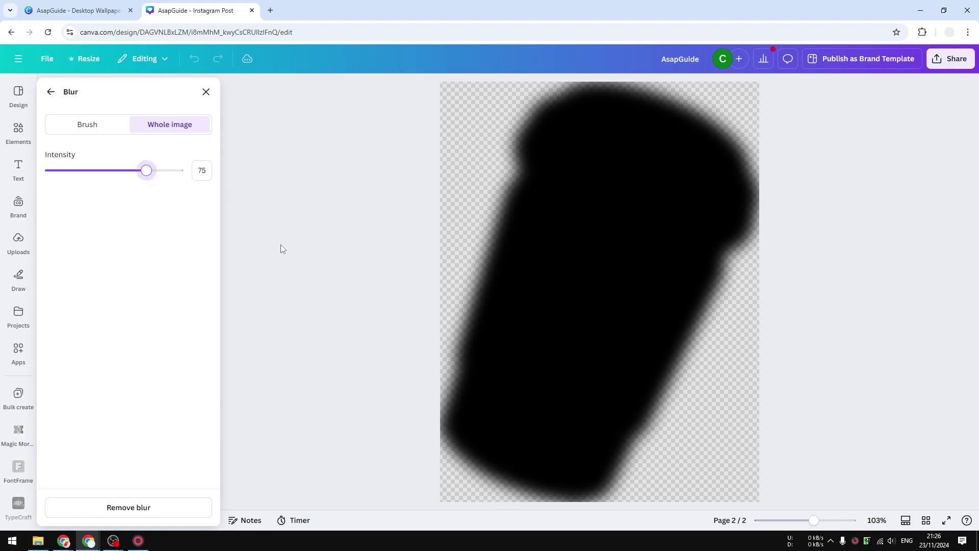
{"action": "left_click", "coordinate": [51, 91]}
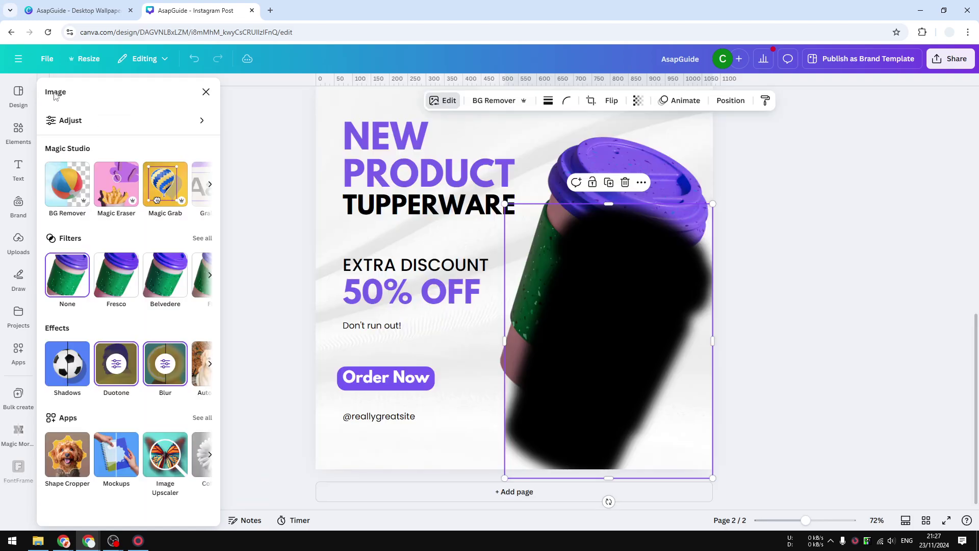
{"action": "left_click", "coordinate": [638, 101]}
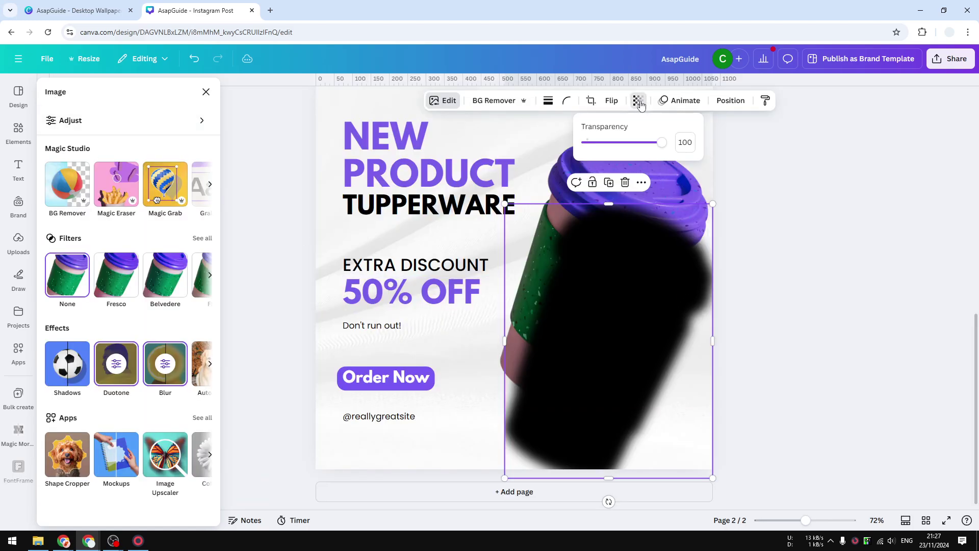
{"action": "left_click_drag", "start_coordinate": [661, 142], "coordinate": [617, 144]}
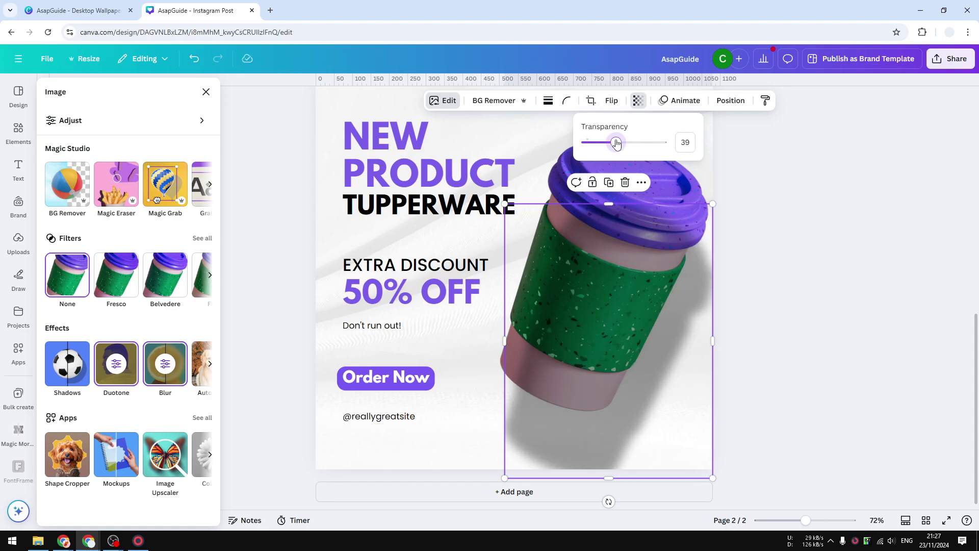
- Send the blurred black cup copy two layers backward, behind the original cup, and move it up and to the right
{"action": "right_click", "coordinate": [664, 390]}
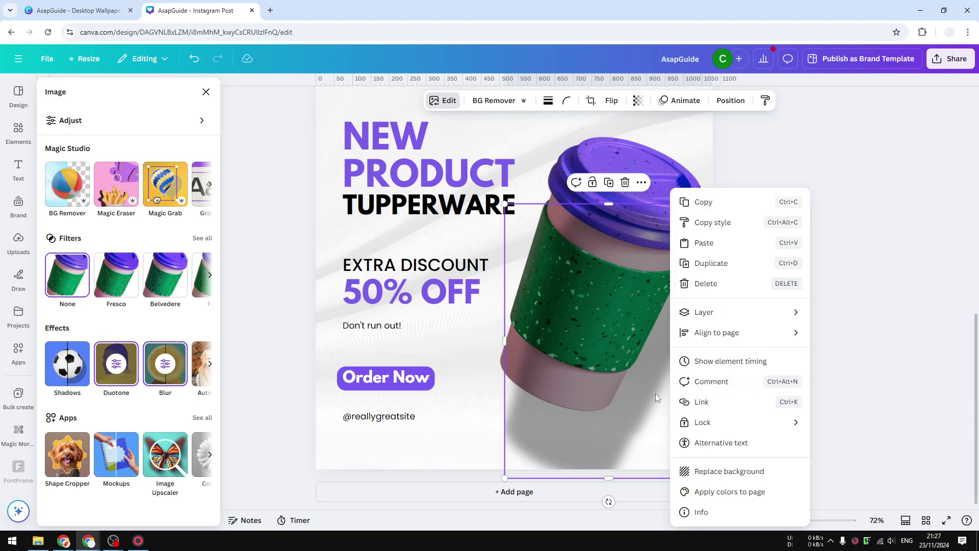
{"action": "mouse_move", "coordinate": [707, 314]}
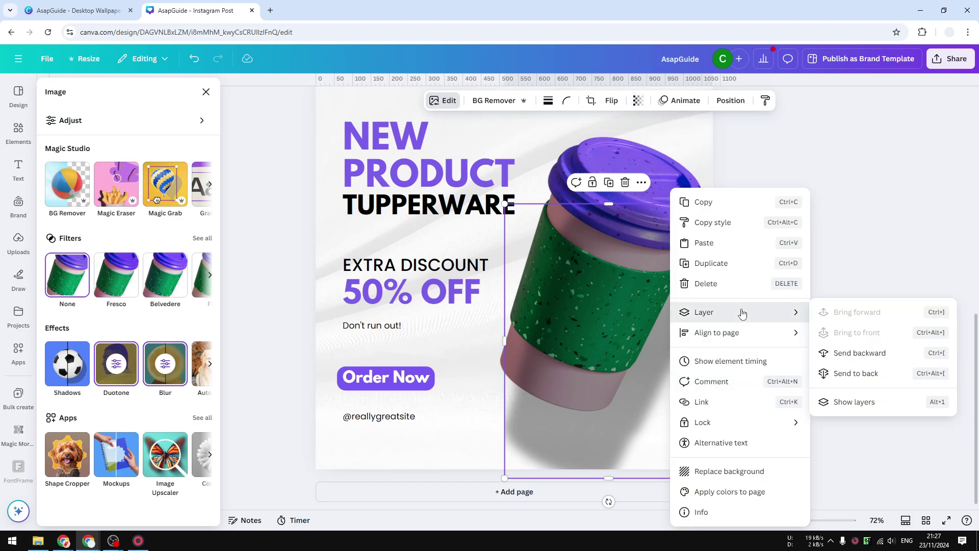
{"action": "left_click", "coordinate": [879, 362]}
{"action": "right_click", "coordinate": [673, 366]}
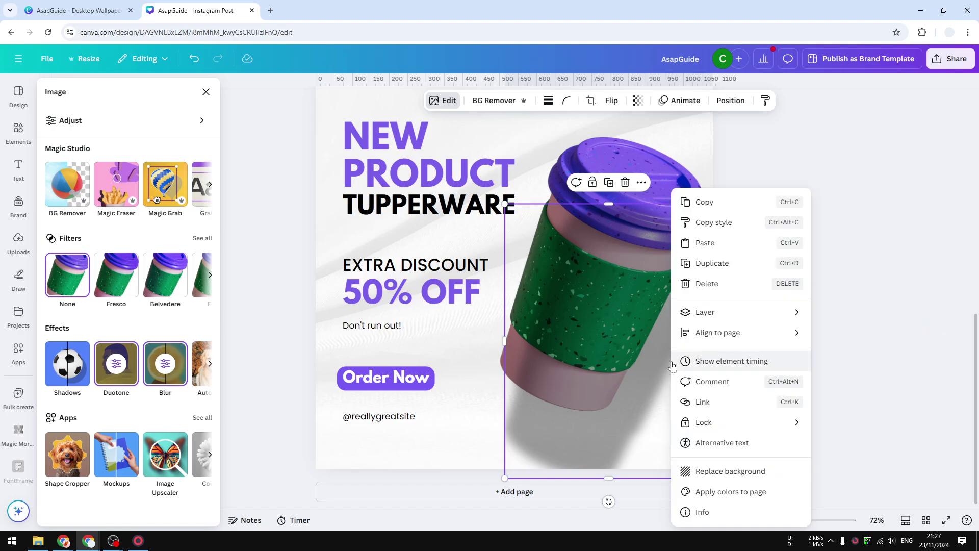
{"action": "mouse_move", "coordinate": [757, 319]}
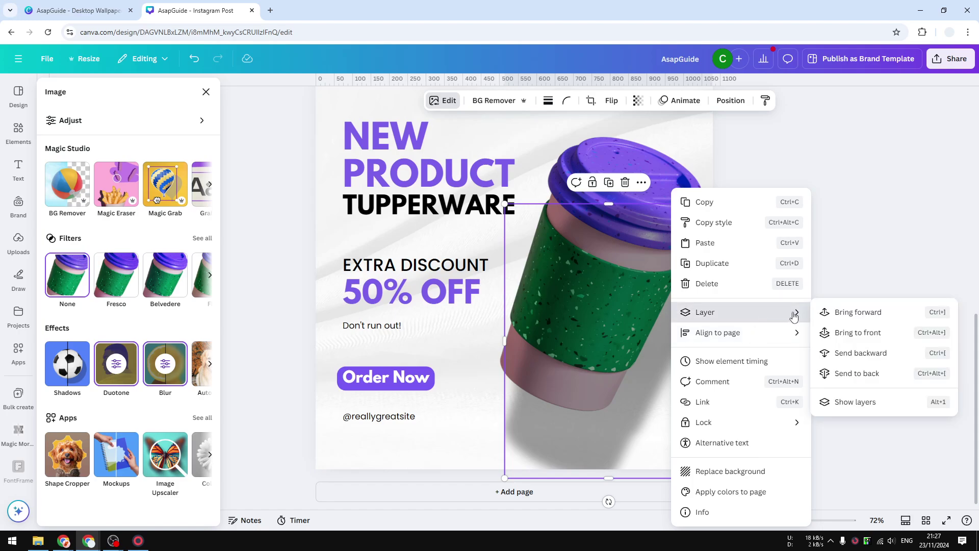
{"action": "left_click", "coordinate": [866, 353]}
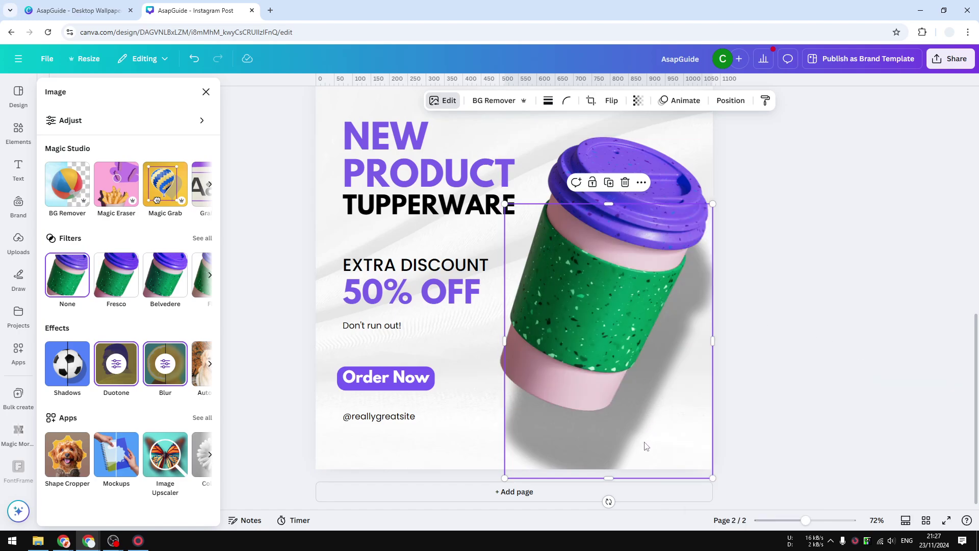
{"action": "left_click_drag", "start_coordinate": [643, 446], "coordinate": [667, 411]}
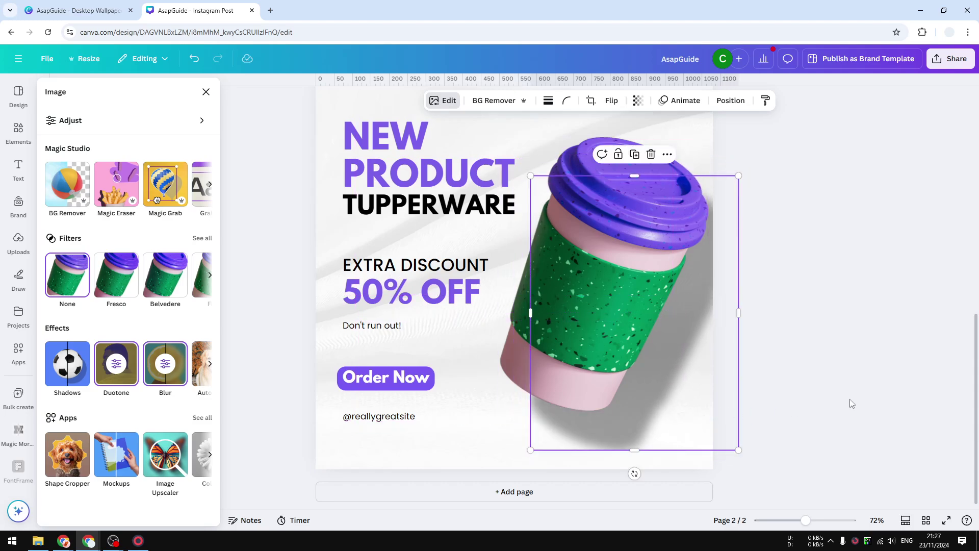
{"action": "left_click", "coordinate": [837, 354]}
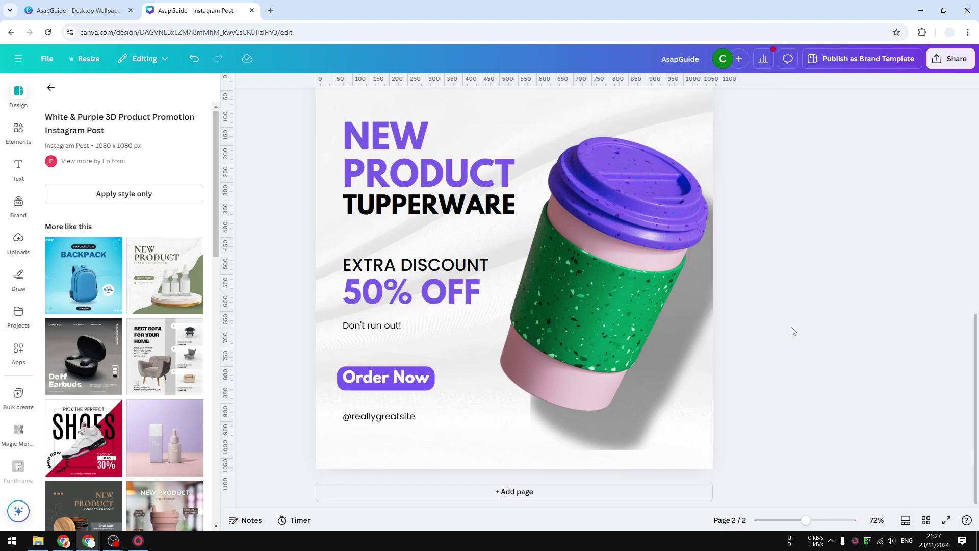
- Delete the blurred black cup copy from page 2, keeping the original cup image
{"action": "left_click", "coordinate": [619, 434]}
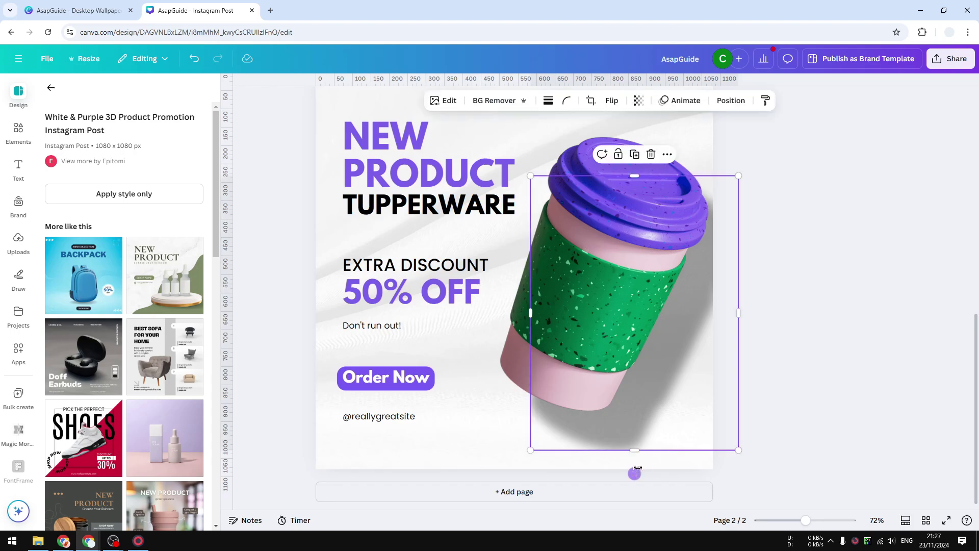
{"action": "left_click", "coordinate": [851, 439]}
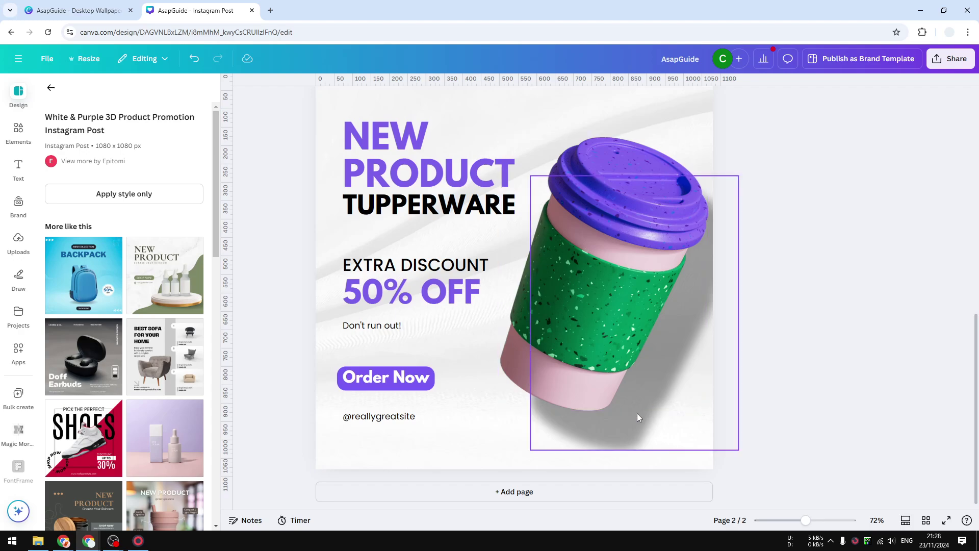
{"action": "left_click", "coordinate": [643, 440]}
{"action": "left_click", "coordinate": [655, 154]}
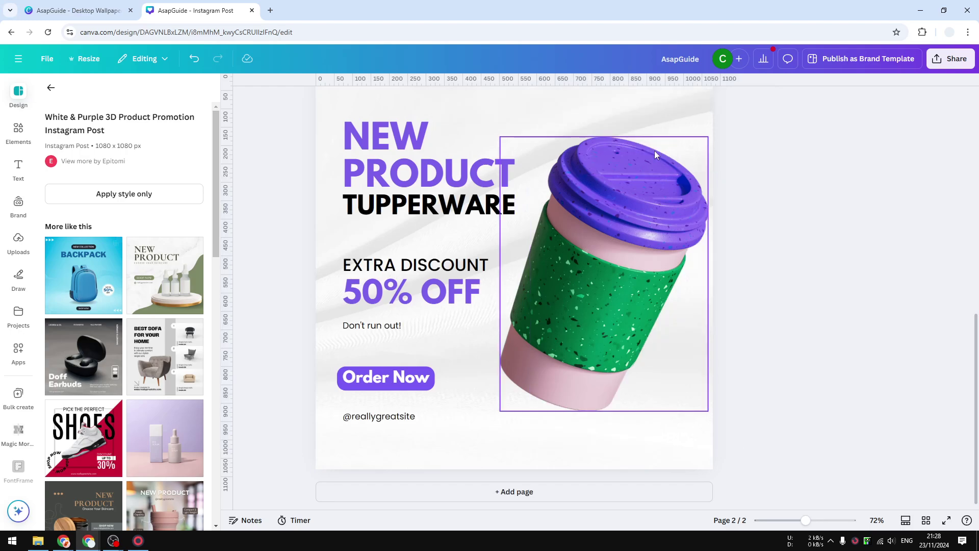
- Search the elements for "oval shadow" and insert the soft gray blurred oval graphic onto page 2
{"action": "left_click", "coordinate": [18, 131]}
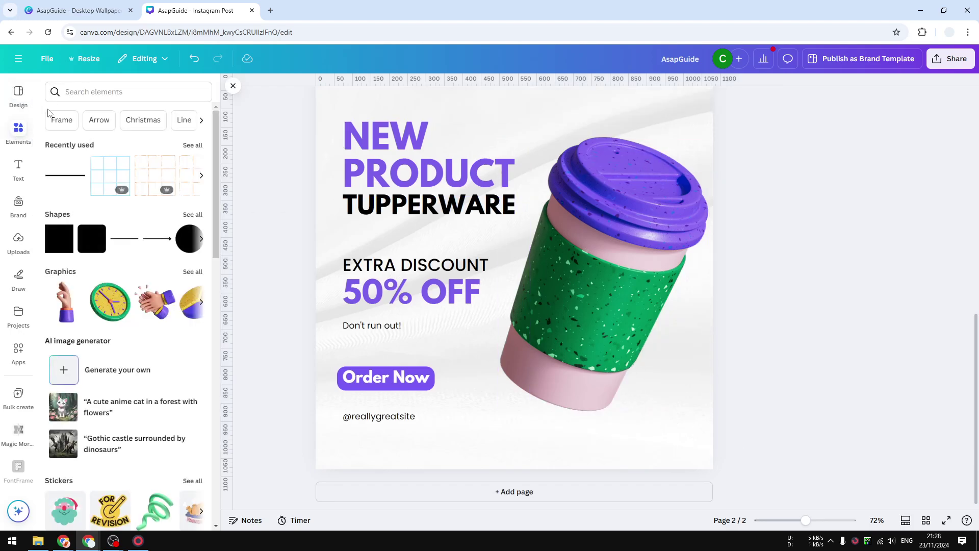
{"action": "left_click", "coordinate": [93, 92]}
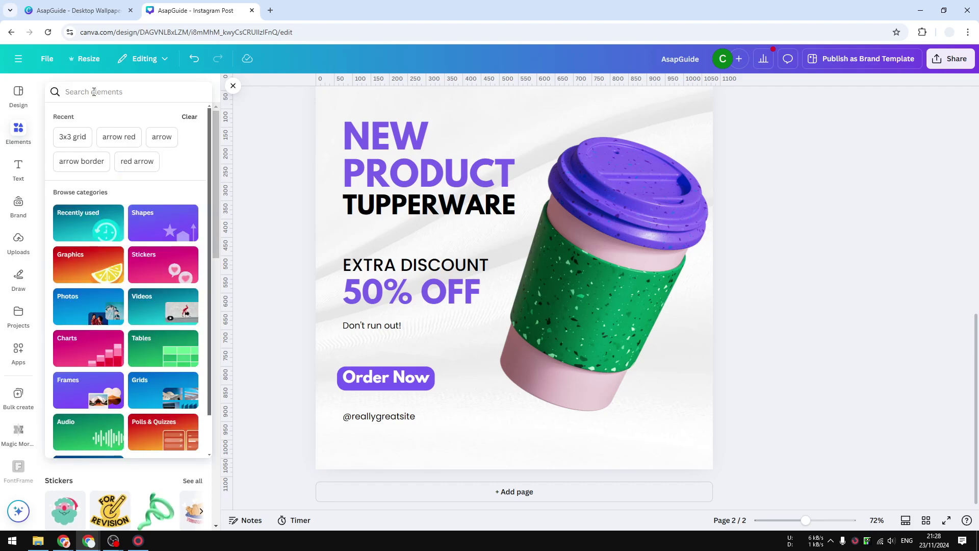
{"action": "type", "text": "oval shad"}
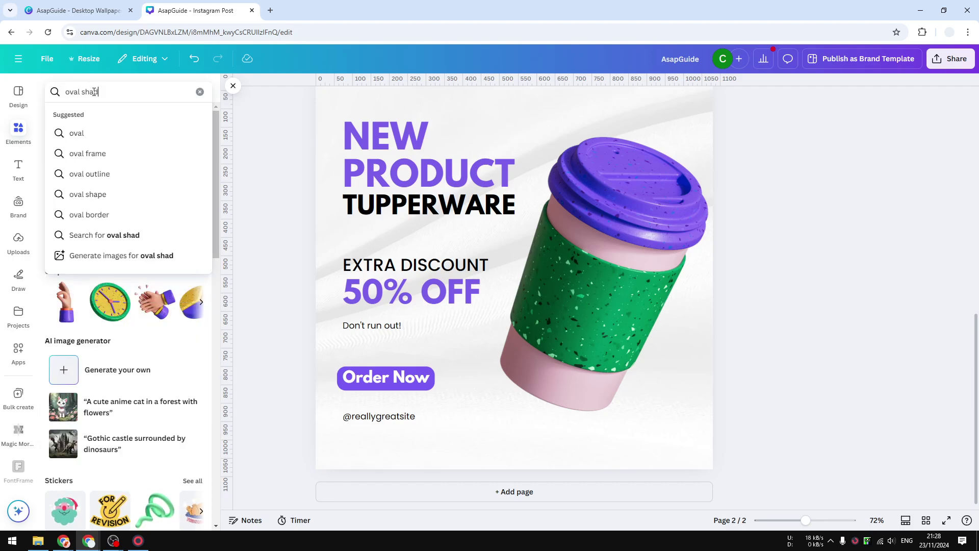
{"action": "type", "text": "ow"}
{"action": "key", "text": "Return"}
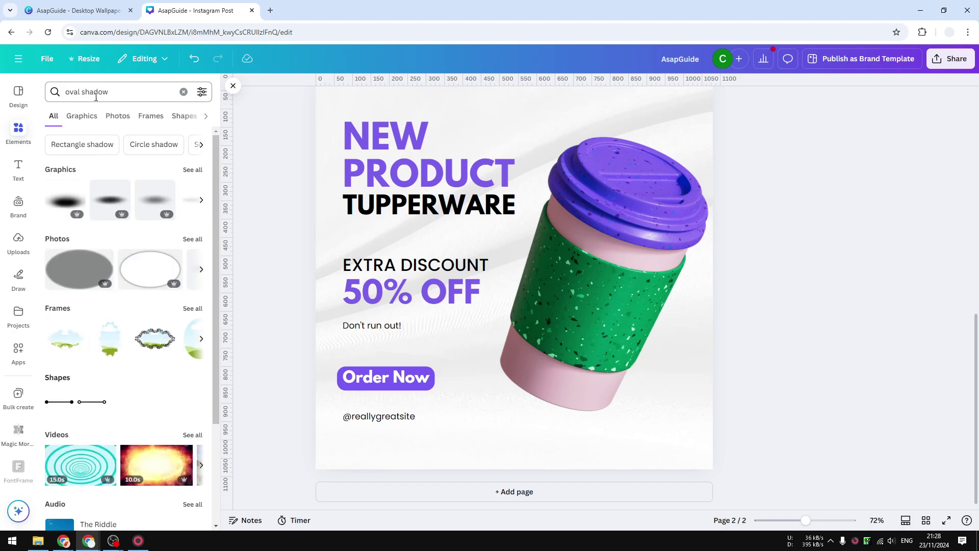
{"action": "left_click", "coordinate": [192, 170]}
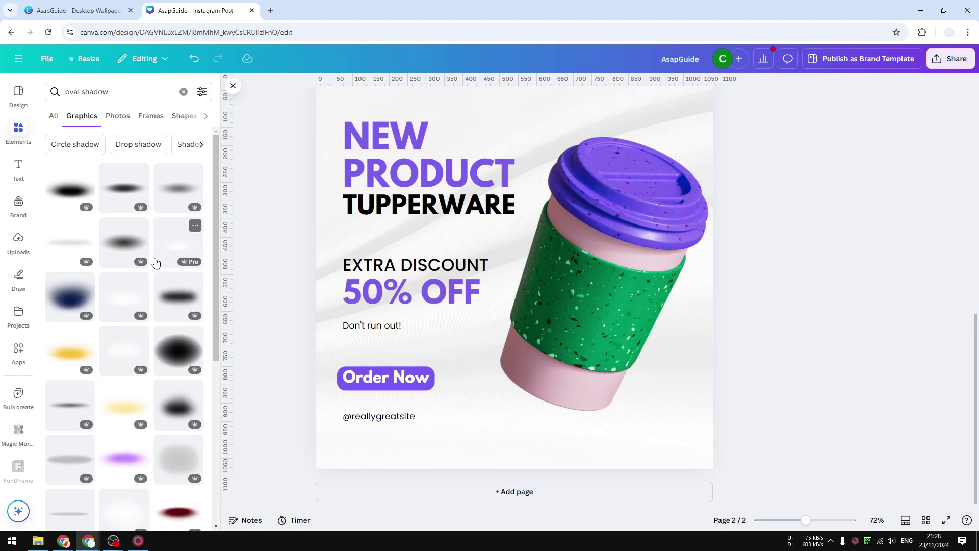
{"action": "left_click", "coordinate": [177, 204]}
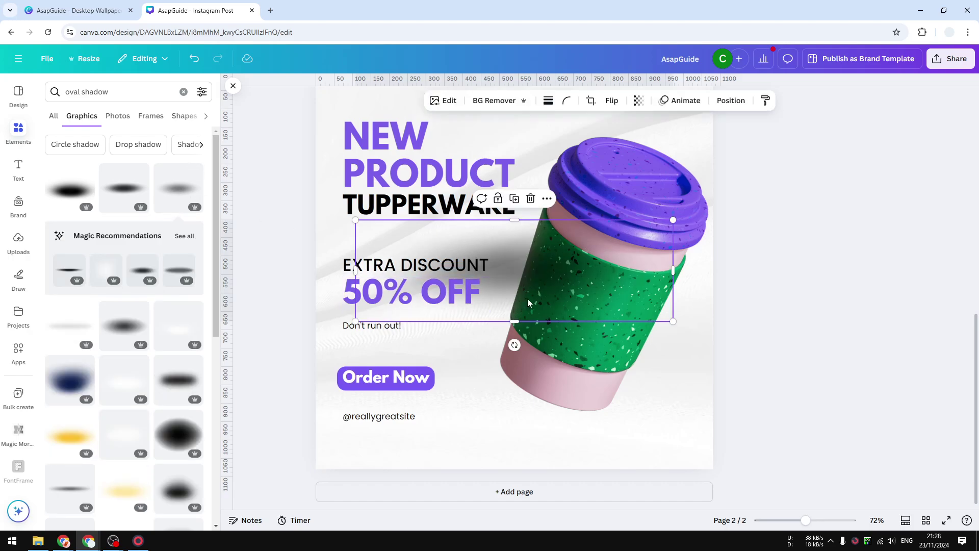
- Move the oval shadow graphic to the base of the cup and shrink it to slightly wider than the cup's bottom
{"action": "left_click_drag", "start_coordinate": [528, 303], "coordinate": [588, 416]}
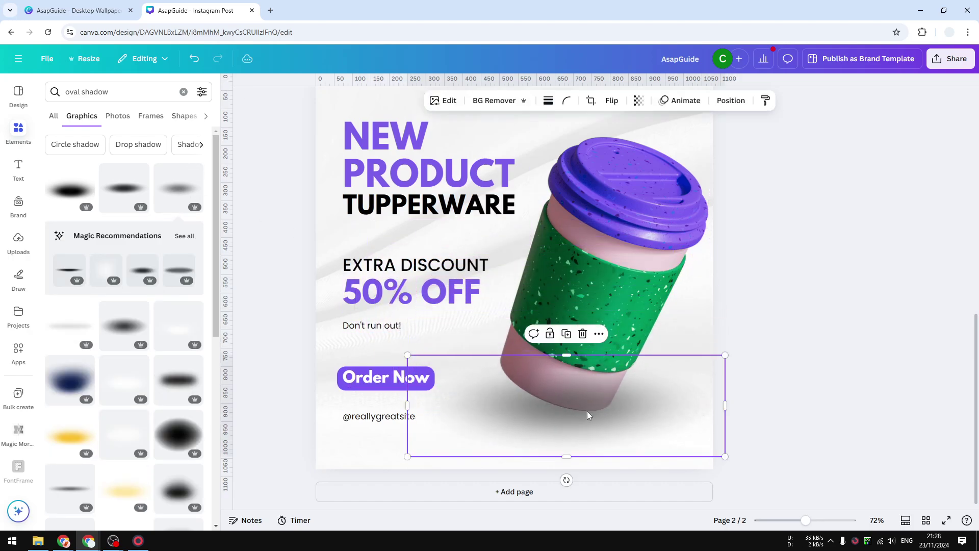
{"action": "left_click_drag", "start_coordinate": [726, 466], "coordinate": [593, 420]}
{"action": "left_click_drag", "start_coordinate": [535, 403], "coordinate": [579, 417]}
- Send the oval shadow backward behind the cup and shift it slightly left and down under the cup's lower edge
{"action": "right_click", "coordinate": [581, 416]}
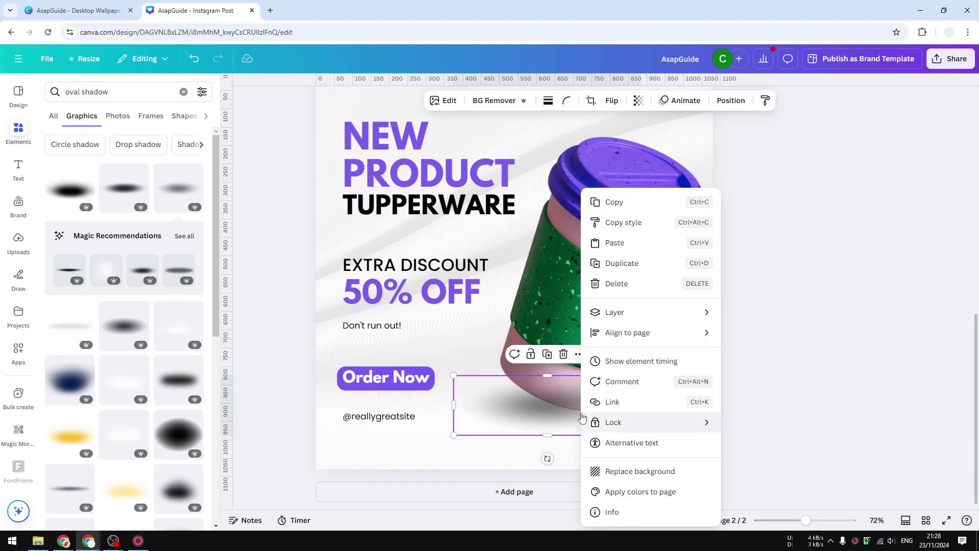
{"action": "mouse_move", "coordinate": [627, 311]}
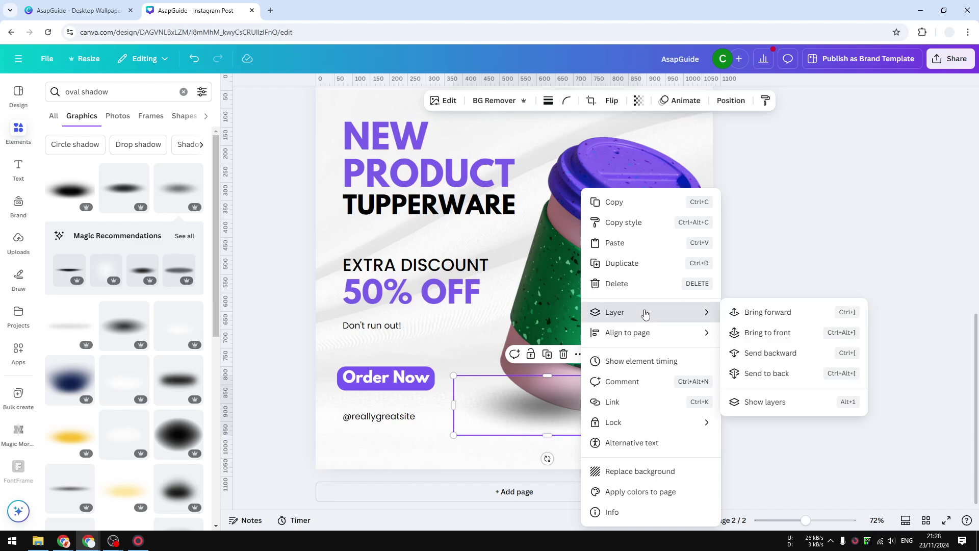
{"action": "left_click", "coordinate": [790, 354]}
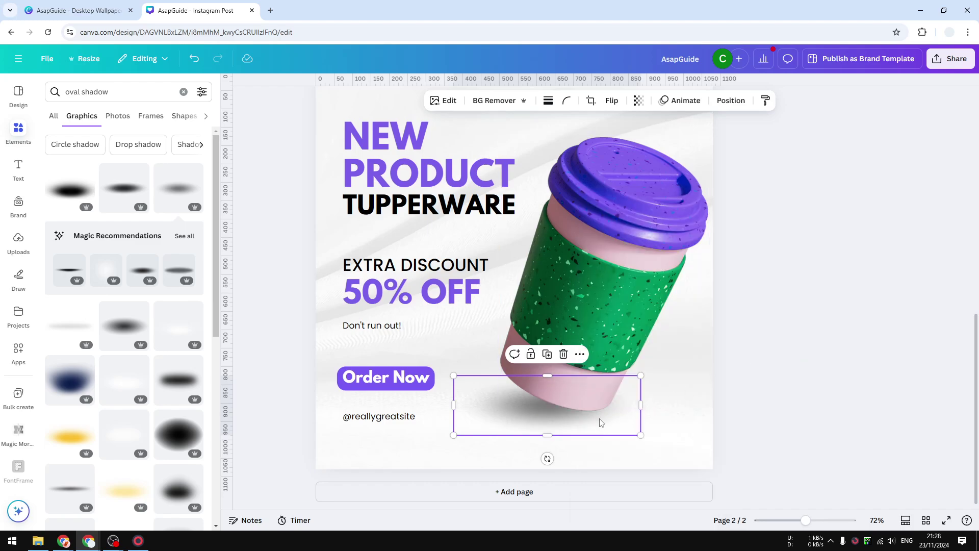
{"action": "left_click_drag", "start_coordinate": [602, 422], "coordinate": [582, 420]}
{"action": "left_click", "coordinate": [831, 401]}
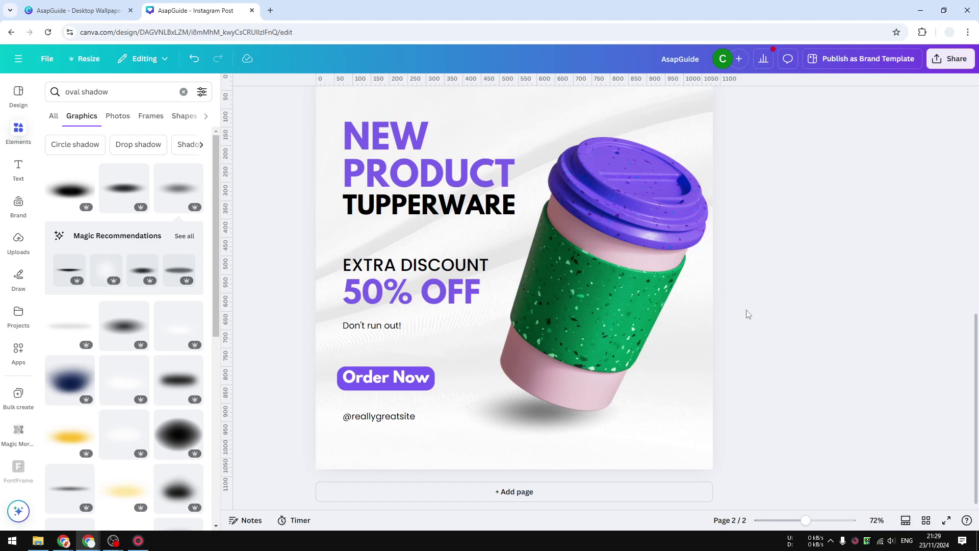
{"action": "scroll", "coordinate": [825, 329], "scroll_direction": "up", "scroll_amount": 8}
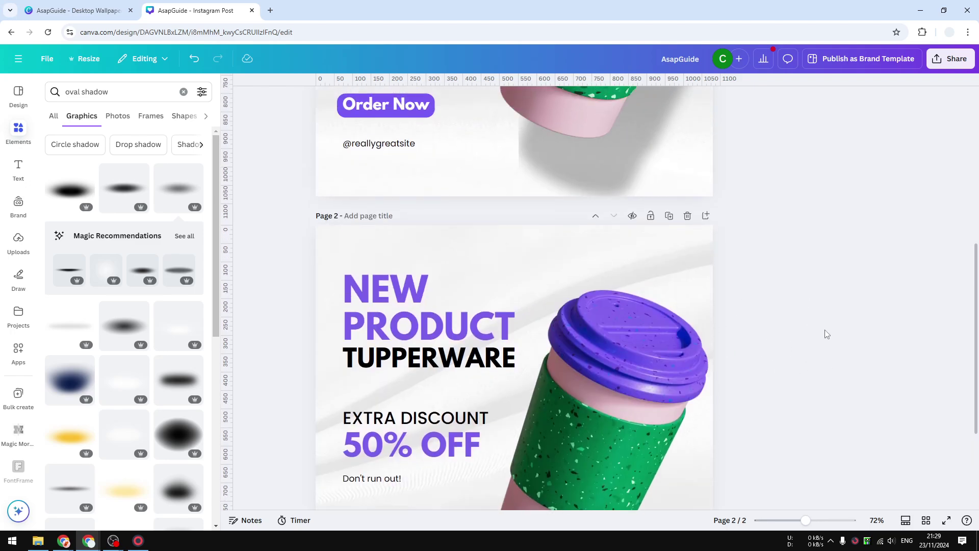
{"action": "scroll", "coordinate": [907, 347], "scroll_direction": "down", "scroll_amount": 8}
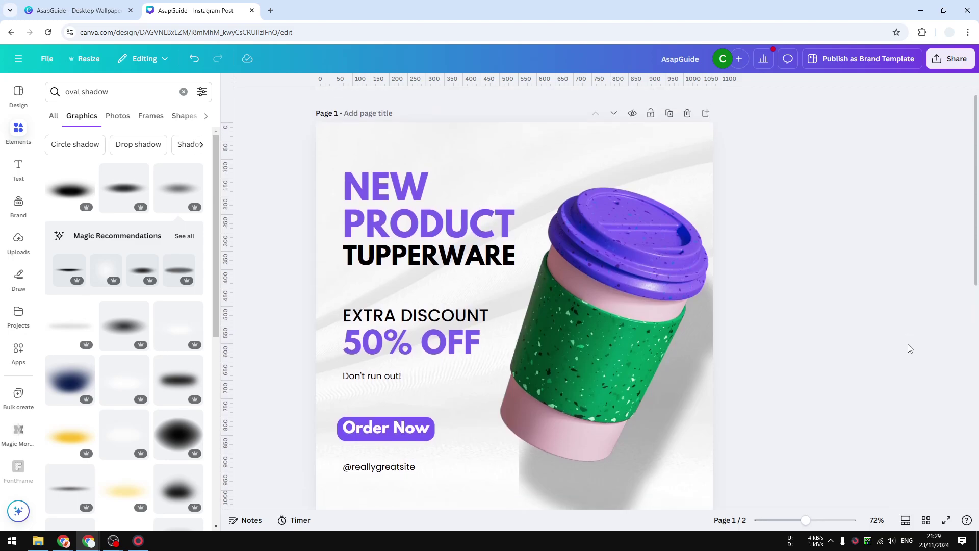
{"action": "scroll", "coordinate": [903, 339], "scroll_direction": "down", "scroll_amount": 1}
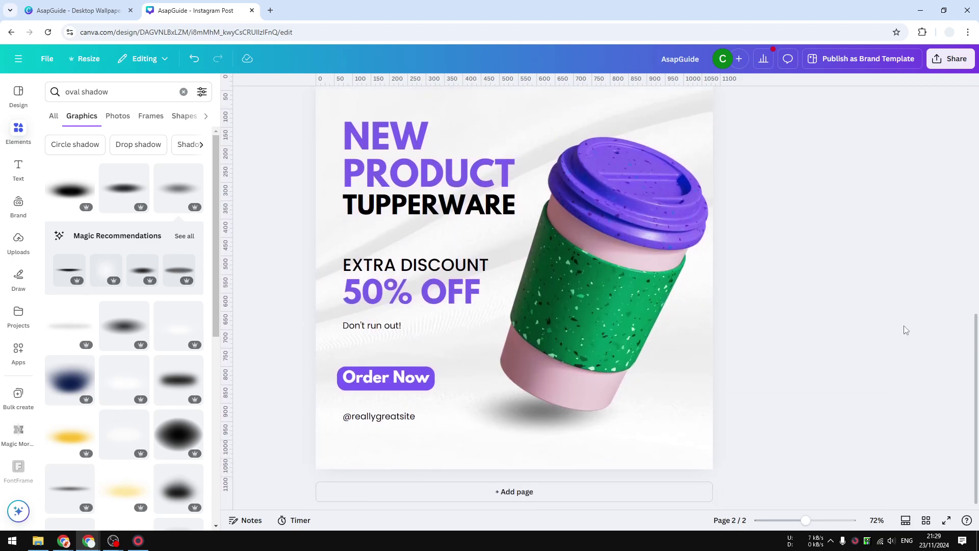